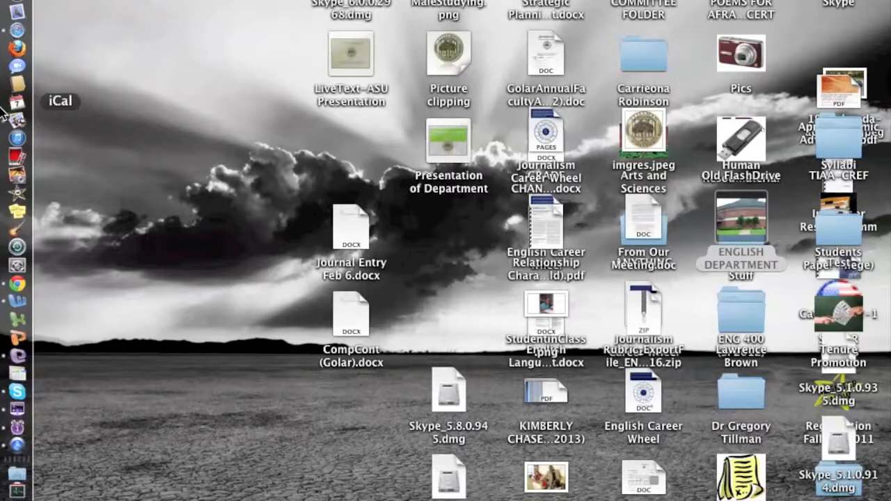
# - Open a blank Word document and set its zoom to 150%
pyautogui.click(23, 306)
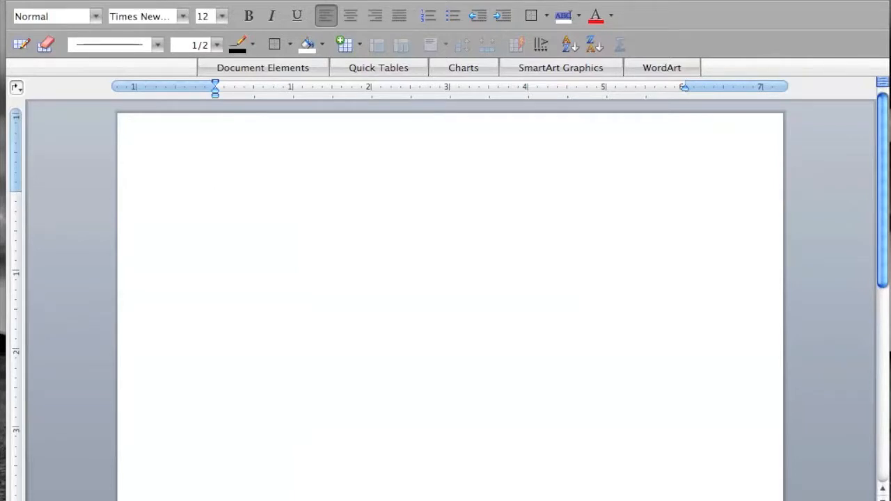
pyautogui.click(550, 2)
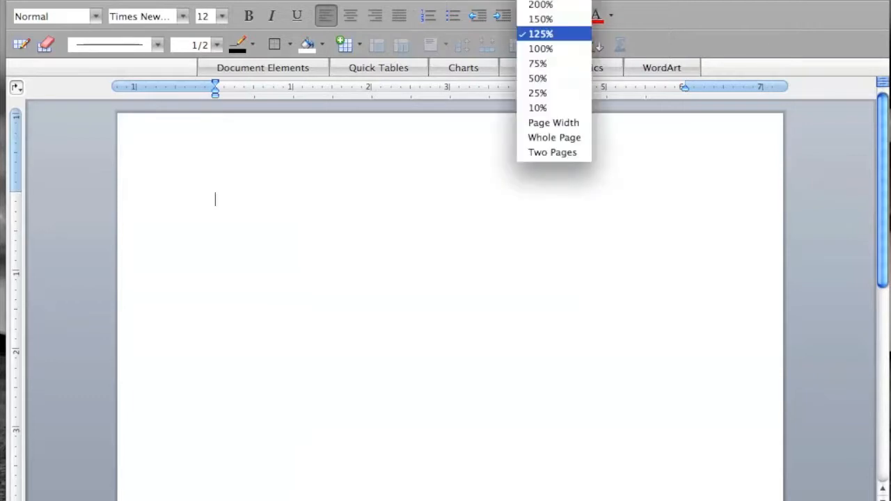
pyautogui.click(541, 22)
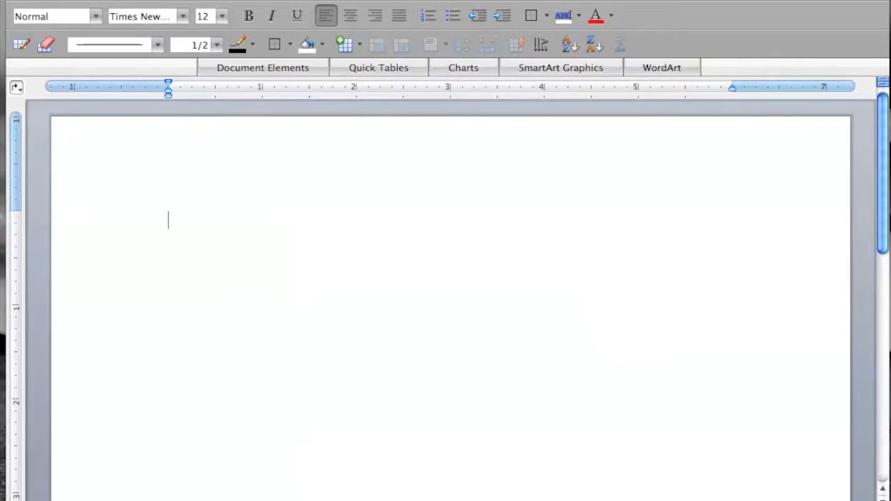
# - Enter the centered title "Works Cited" and set its paragraph line spacing to Double
pyautogui.click(352, 18)
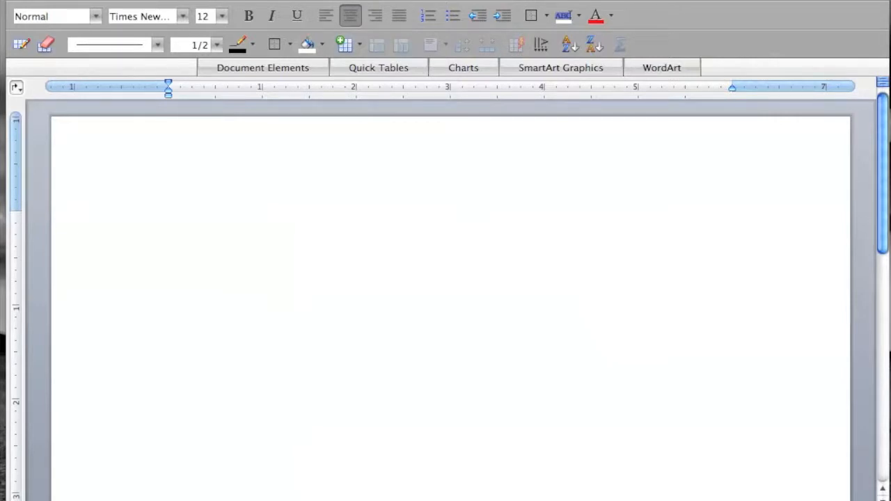
pyautogui.write('Works Cited')
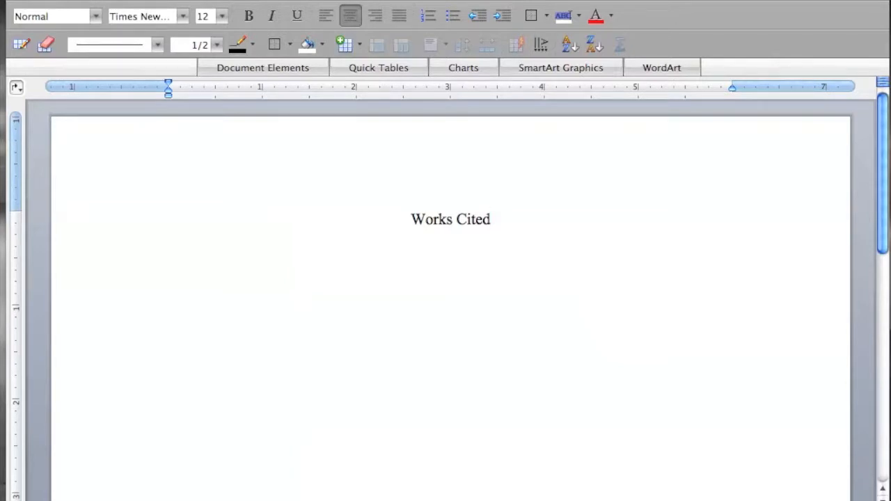
pyautogui.click(276, 1)
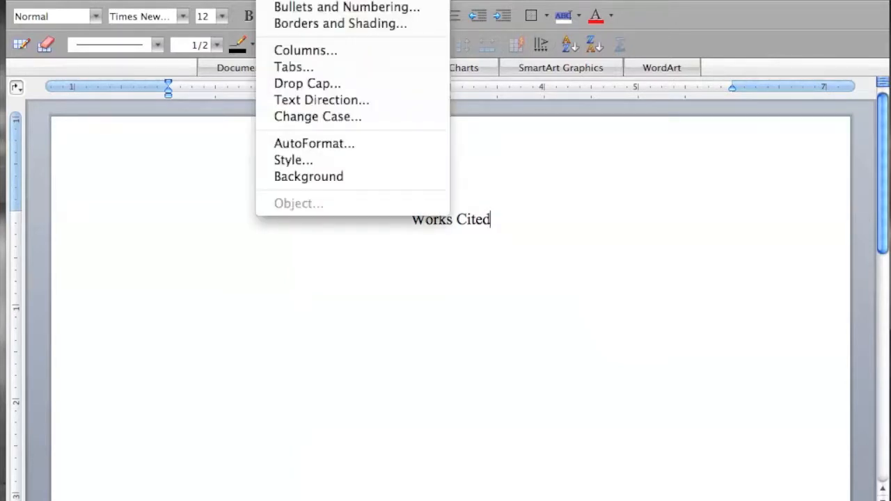
pyautogui.click(300, 0)
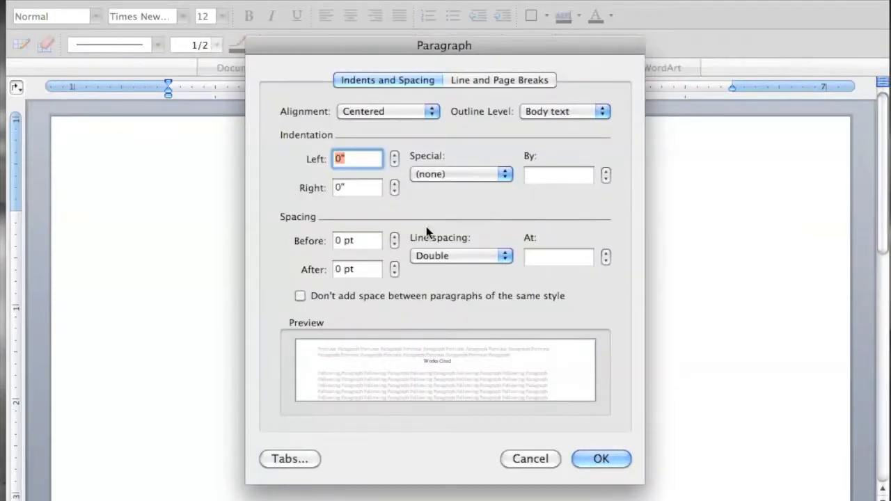
pyautogui.click(502, 255)
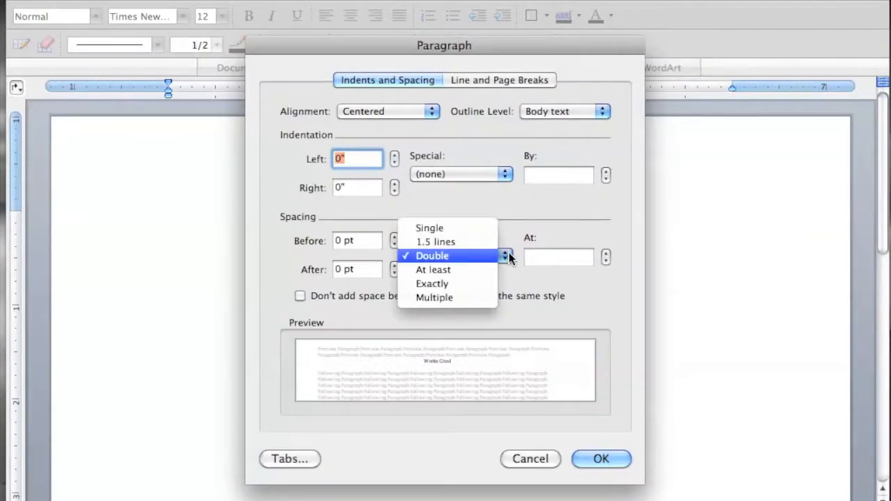
pyautogui.click(467, 256)
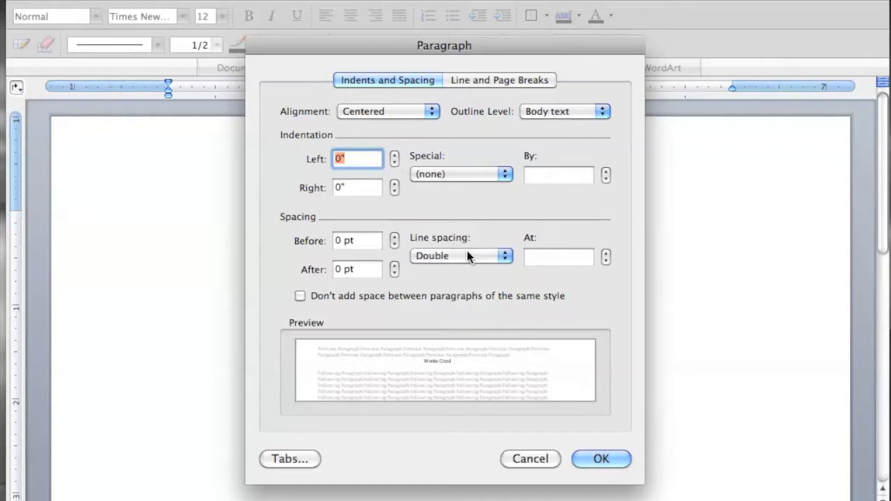
pyautogui.click(602, 459)
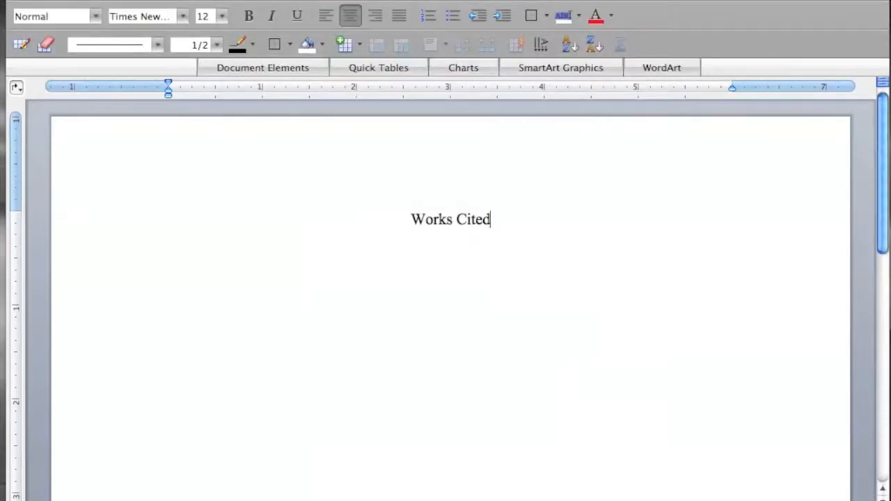
# - Start a left-aligned entry below the title with the author "Cheever, John." and the story title “Reunion.” in quotation marks
pyautogui.press('Return')
pyautogui.press('Up')
pyautogui.press('Down')
pyautogui.click(326, 17)
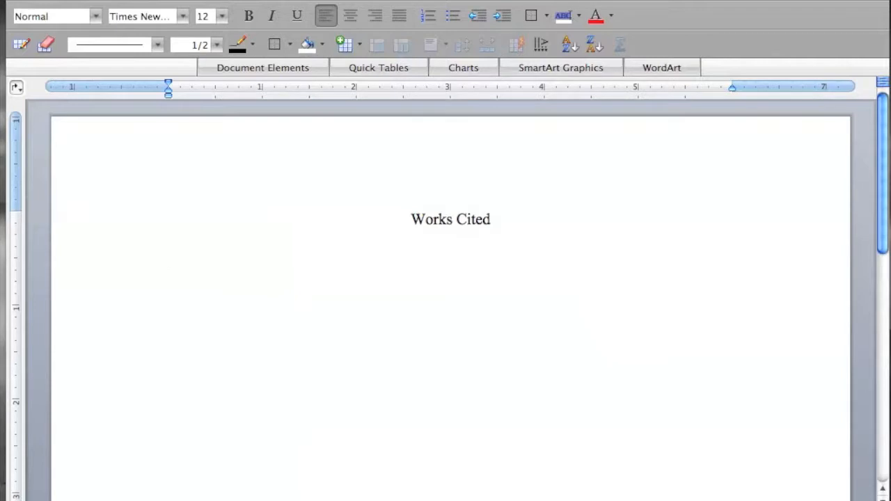
pyautogui.write('Cheever, John.')
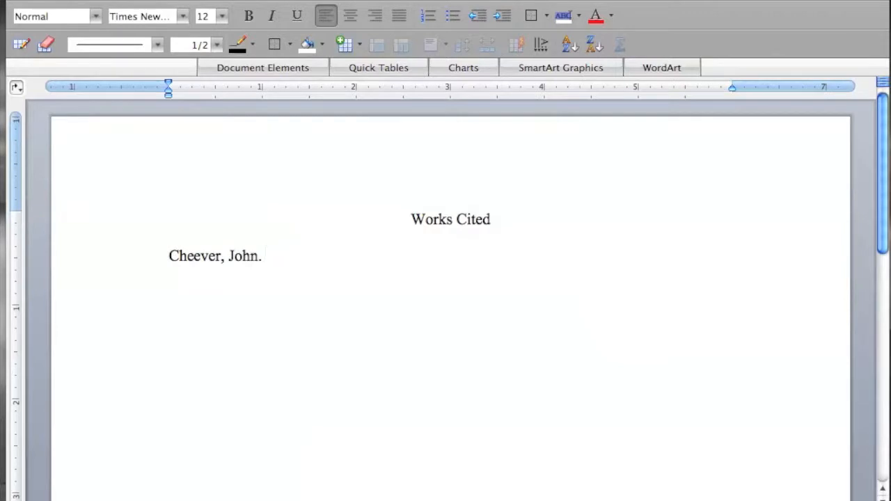
pyautogui.press('super+i')
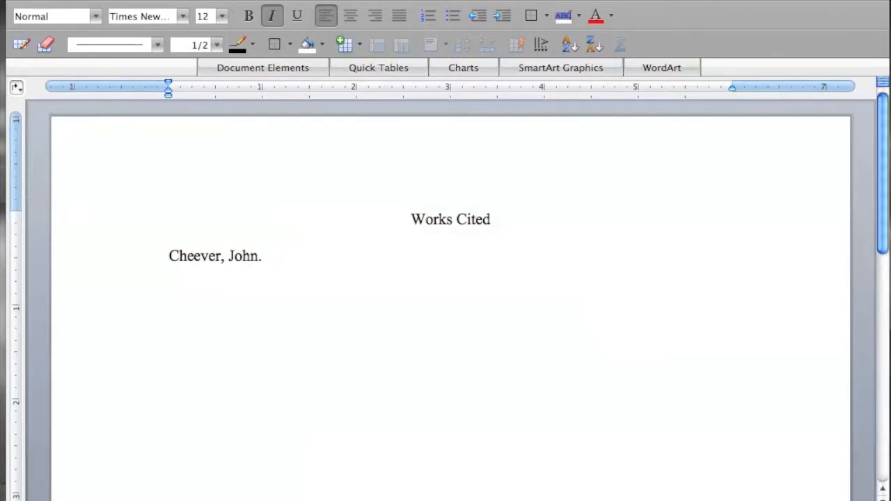
pyautogui.press('super+i')
pyautogui.write('"')
pyautogui.write('Reun')
pyautogui.write('ion.”')
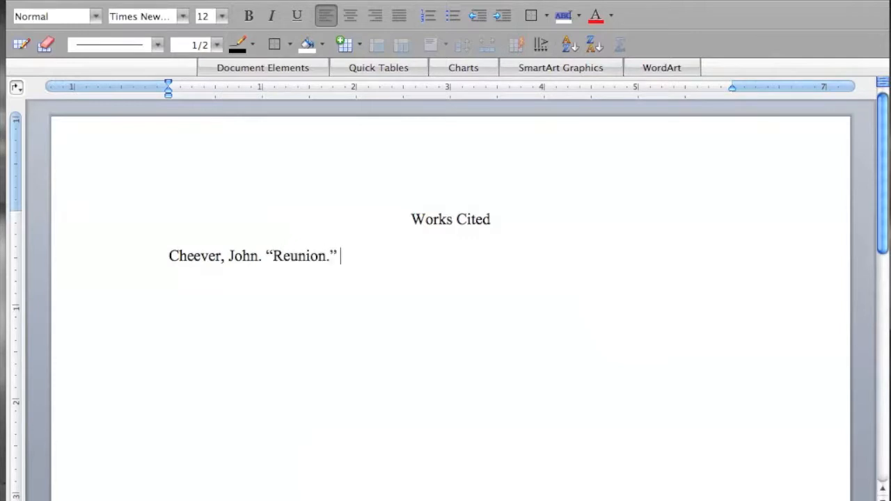
# - Add the italic book title "Exploring Literature: Writing and Arguing about Fiction, Poetry, Drama, and the Essay" to the entry, followed by a non-italic period
pyautogui.press('super+i')
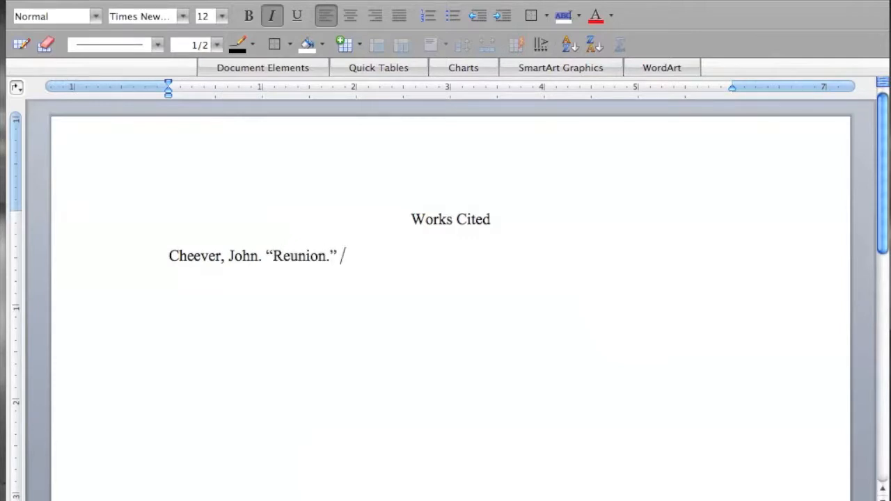
pyautogui.write('Exploring Literature:')
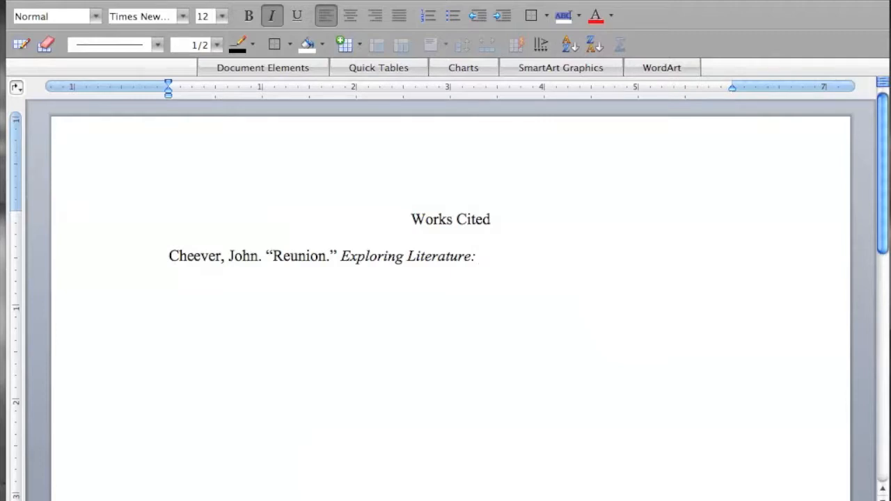
pyautogui.write('Writing and ARgu')
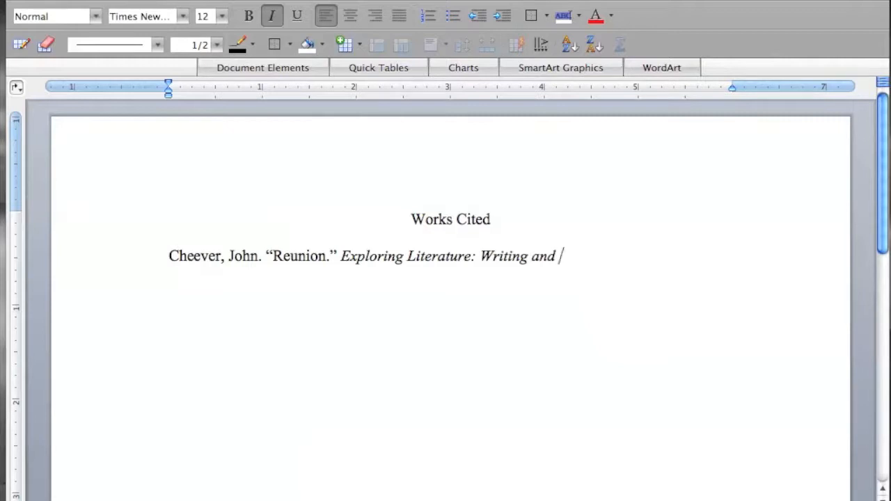
pyautogui.press('BackSpace')
pyautogui.press('BackSpace')
pyautogui.press('BackSpace')
pyautogui.write('rugin')
pyautogui.press('BackSpace')
pyautogui.press('BackSpace')
pyautogui.press('BackSpace')
pyautogui.press('BackSpace')
pyautogui.write('guing abot')
pyautogui.press('BackSpace')
pyautogui.press('BackSpace')
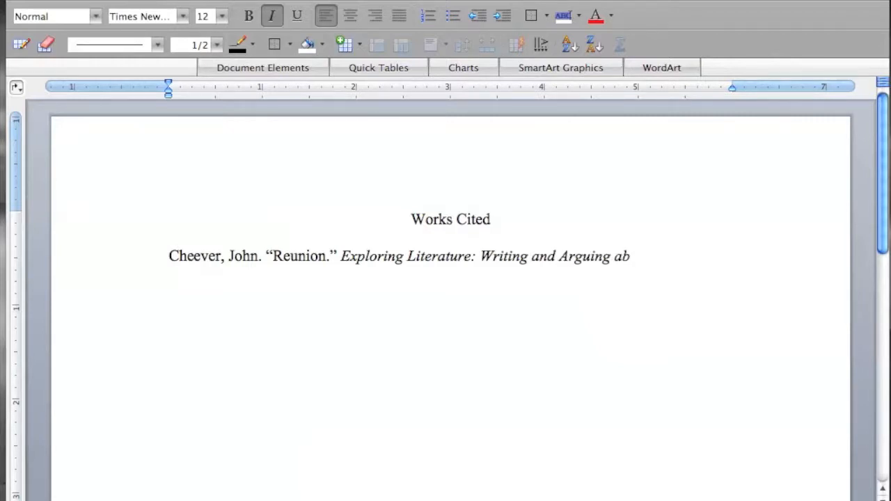
pyautogui.write('out Fiction, Poet')
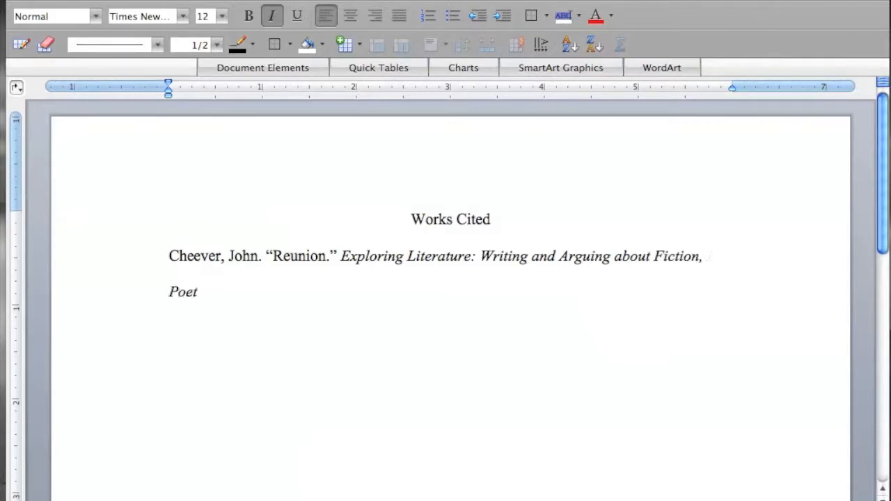
pyautogui.write('ry, Drama, an')
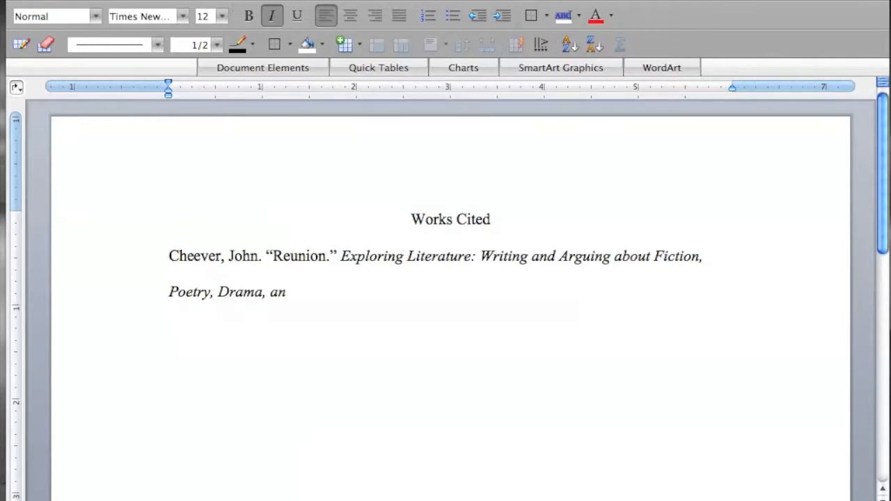
pyautogui.write('d the Essay')
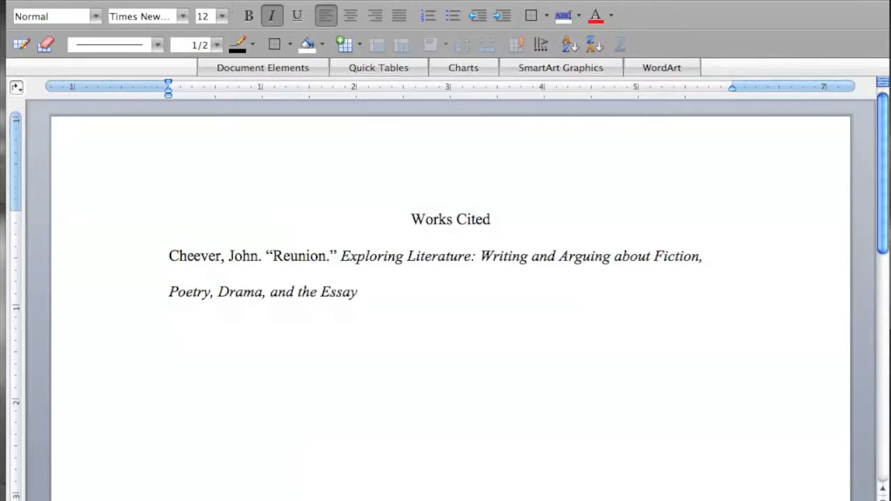
pyautogui.press('super+i')
pyautogui.write('.')
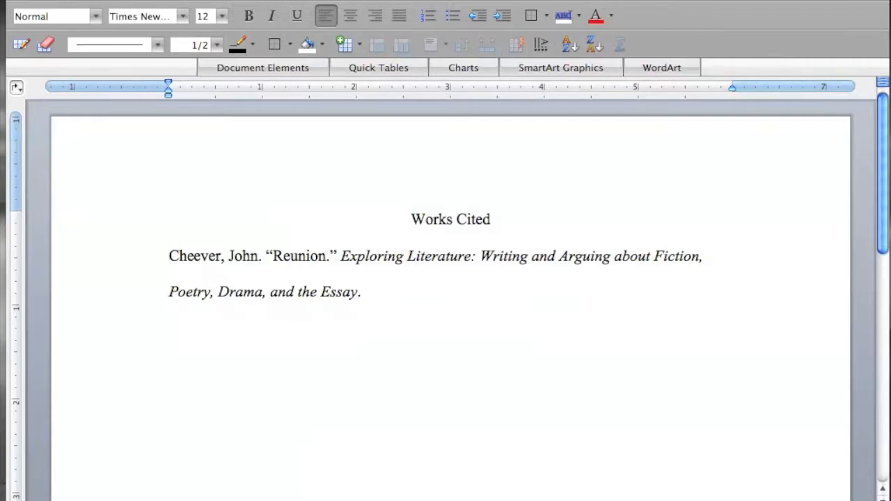
# - Continue the entry with "Ed.", the book editor's full name, and the edition "4th ed."
pyautogui.write('Ed.')
pyautogui.write('Frank Madden.')
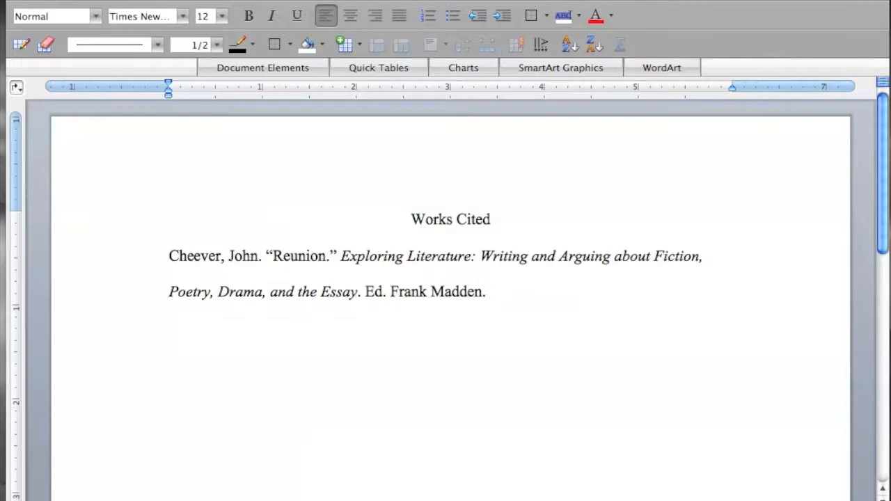
pyautogui.write('4th E')
pyautogui.press('BackSpace')
pyautogui.write('ed.')
# - Add the publication details "New York: Pearson Longman, 2009." to the citation
pyautogui.write('New York:')
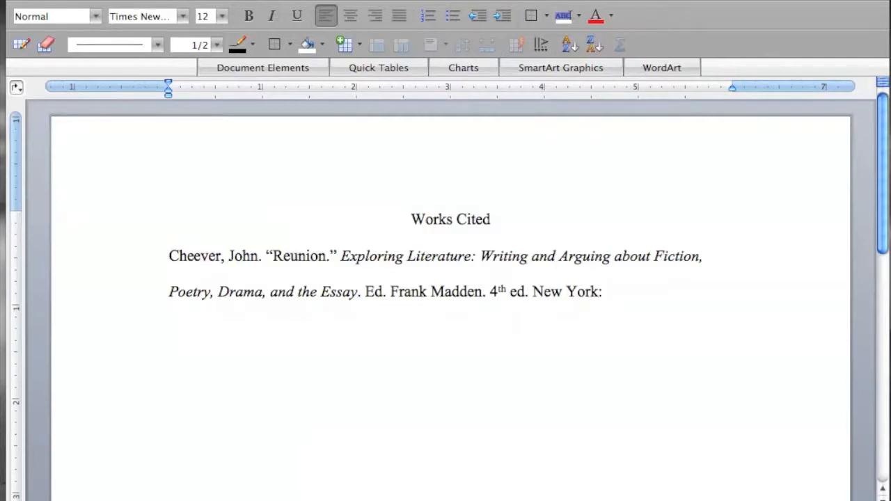
pyautogui.write('Pearson ')
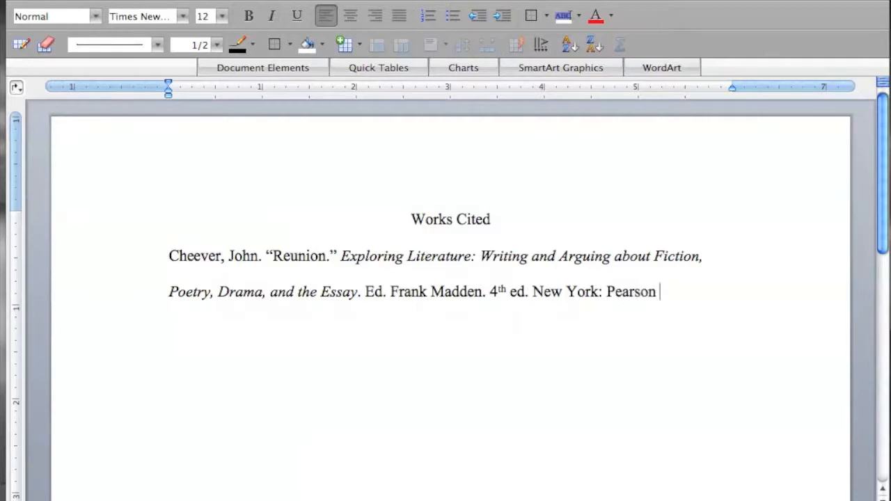
pyautogui.write('Longman')
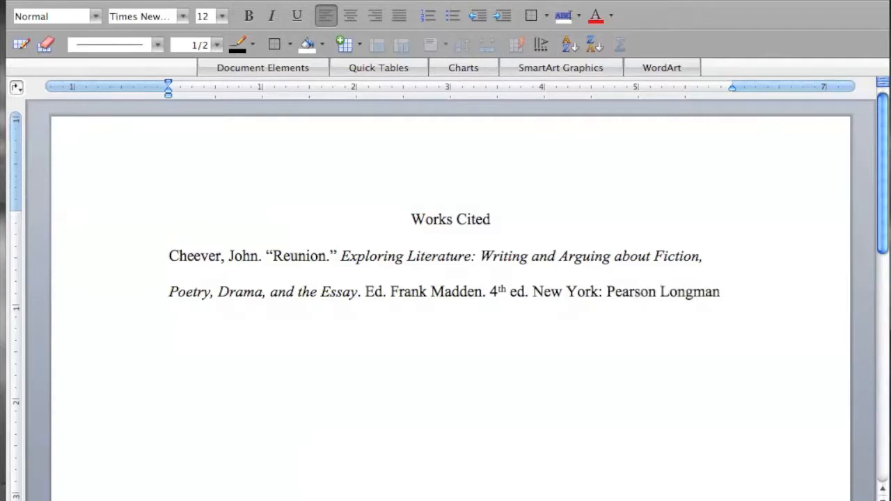
pyautogui.write(',')
pyautogui.write('2009')
pyautogui.write('.')
# - Finish the citation with the page range 244-246 and the medium "Print.", separated by spaces
pyautogui.write('244')
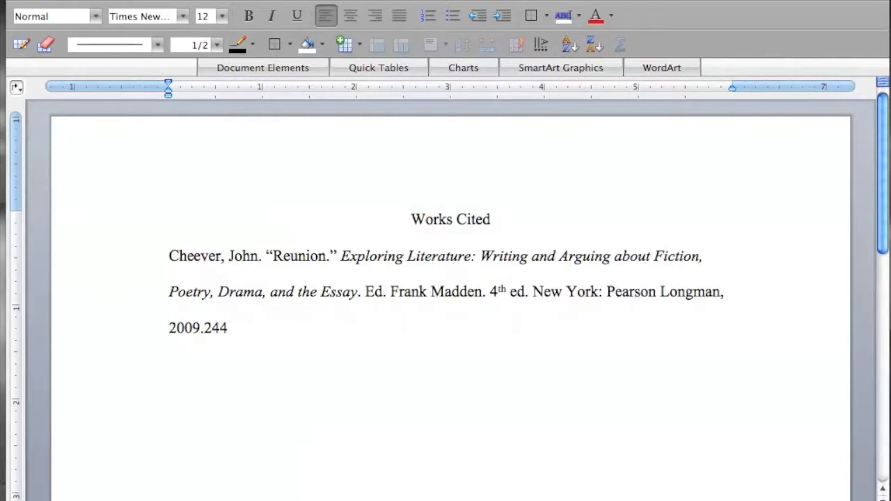
pyautogui.press('BackSpace')
pyautogui.press('BackSpace')
pyautogui.press('BackSpace')
pyautogui.write('244-')
pyautogui.write('246')
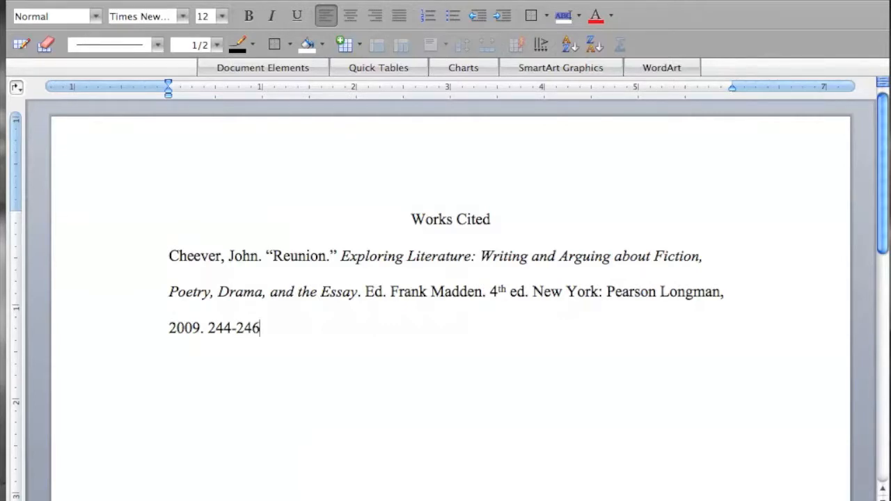
pyautogui.write('. Print.')
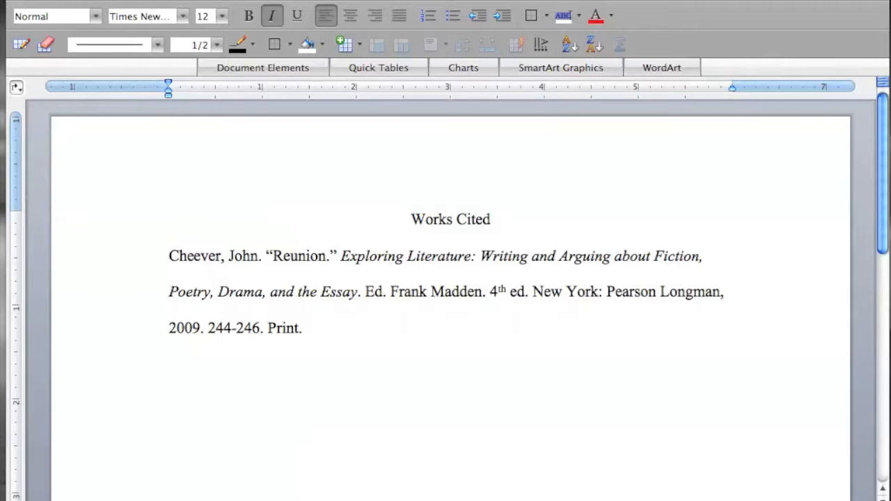
# - Indent the citation's second and third lines by half an inch to form a hanging indent
pyautogui.click(502, 17)
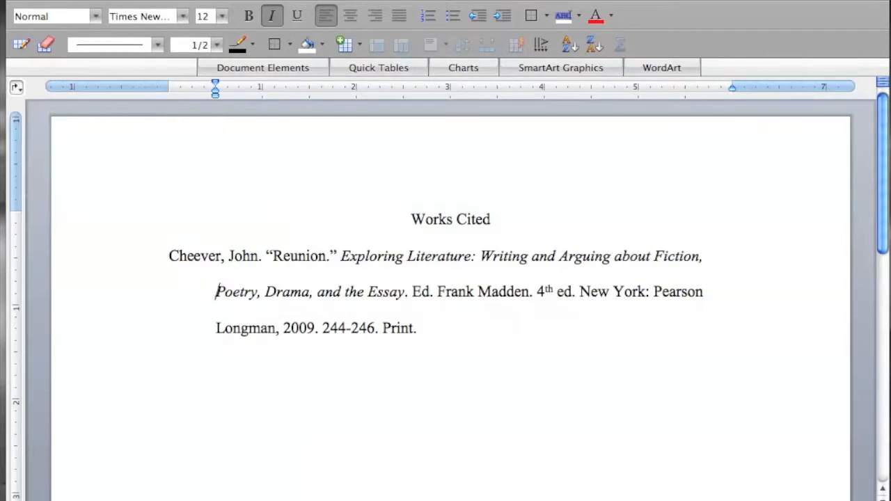
pyautogui.click(216, 328)
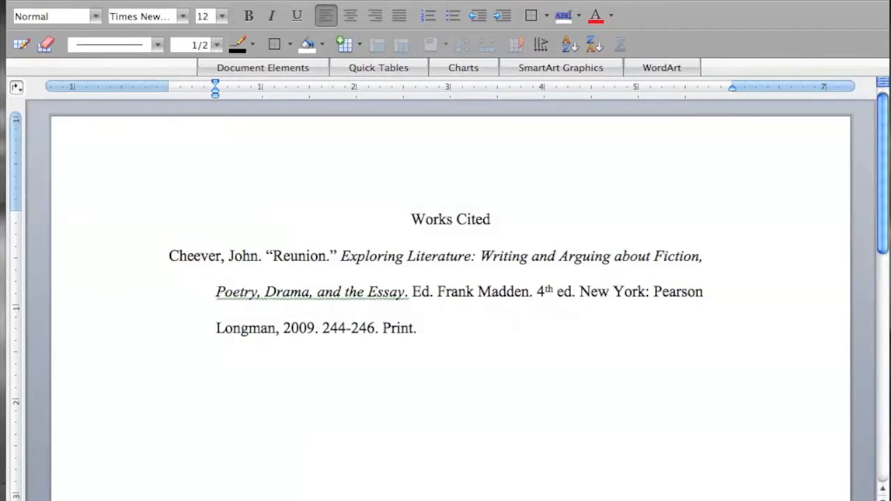
# - Start a second entry flush with the margin below the first, entering the book editor's name, surname first, followed by "ed."
pyautogui.click(416, 328)
pyautogui.press('Return')
pyautogui.press('super+i')
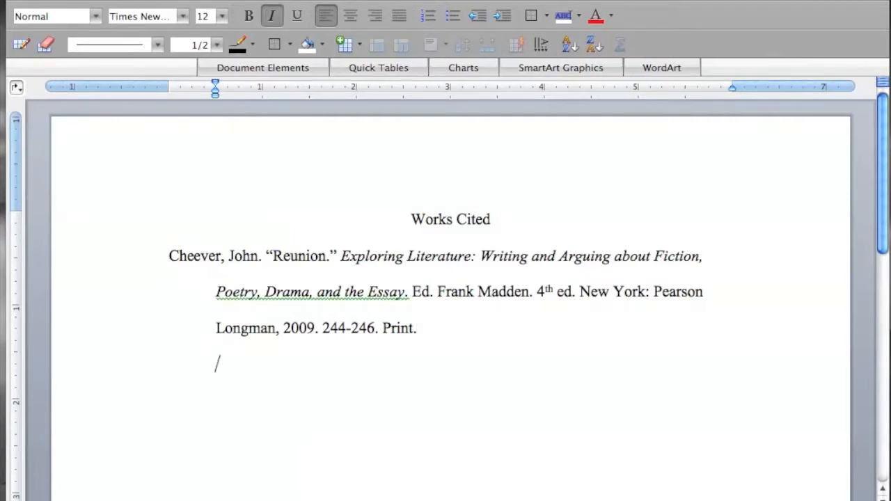
pyautogui.click(477, 15)
pyautogui.press('super+i')
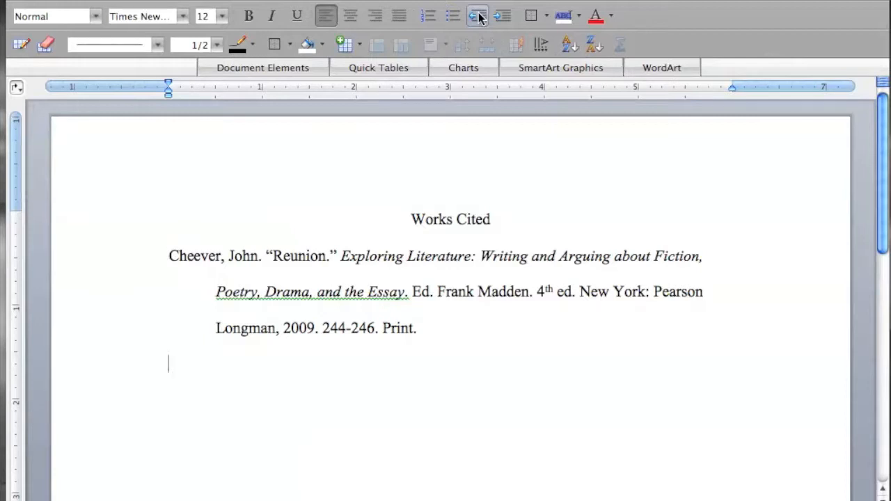
pyautogui.write('Madde')
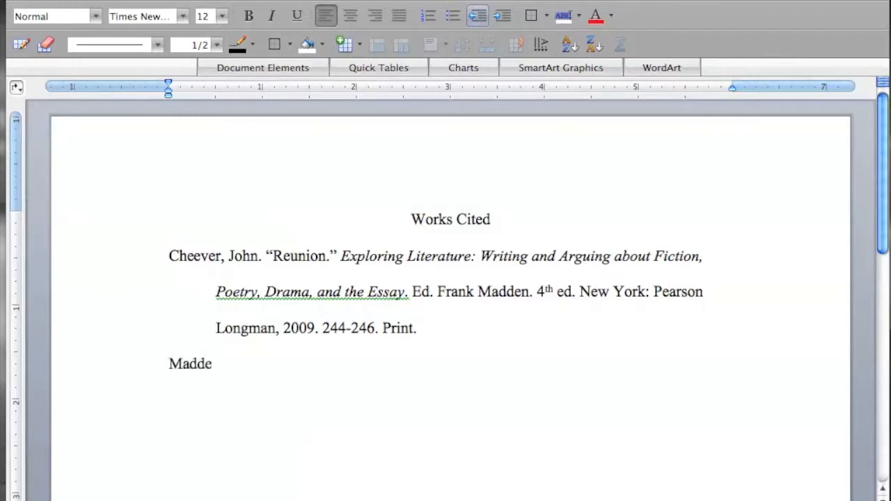
pyautogui.write('n, Frank, ed.')
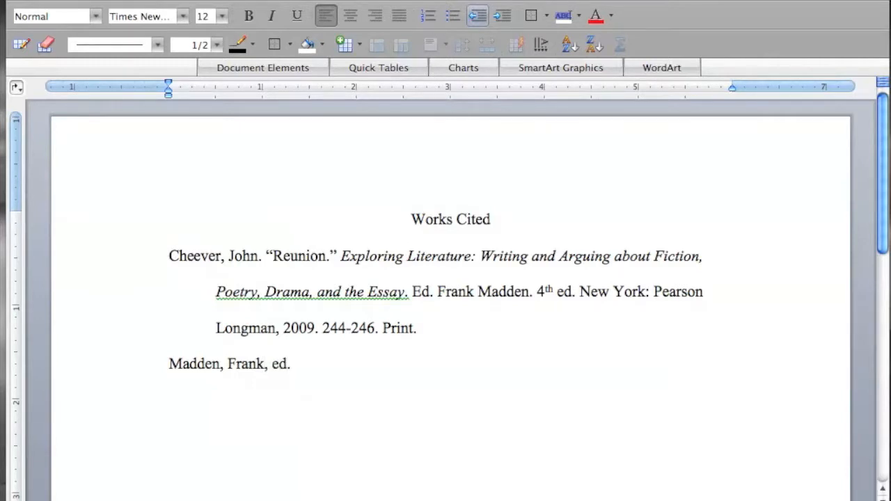
# - Add the italicized book title "Exploring Literature: Writing and Arguing about Fiction, Poetry, Drama, and the Essay." to the second entry
pyautogui.press('super+i')
pyautogui.write('Explr')
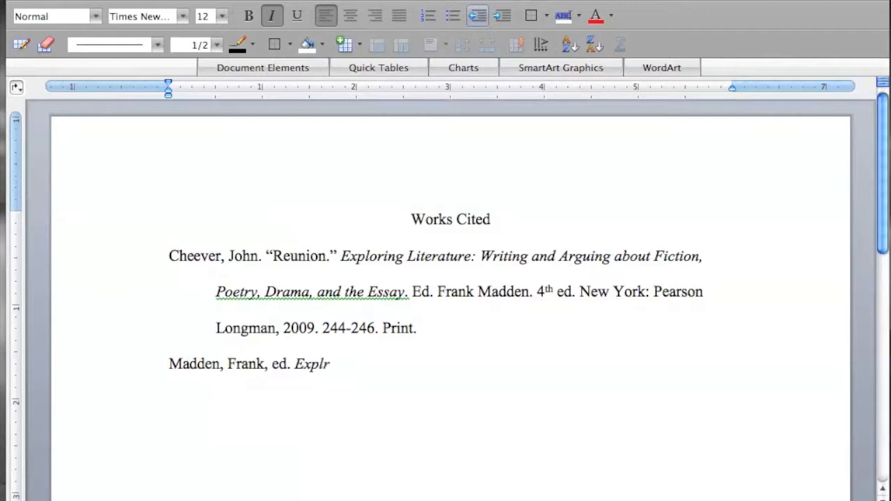
pyautogui.press('BackSpace')
pyautogui.write('oring Lit')
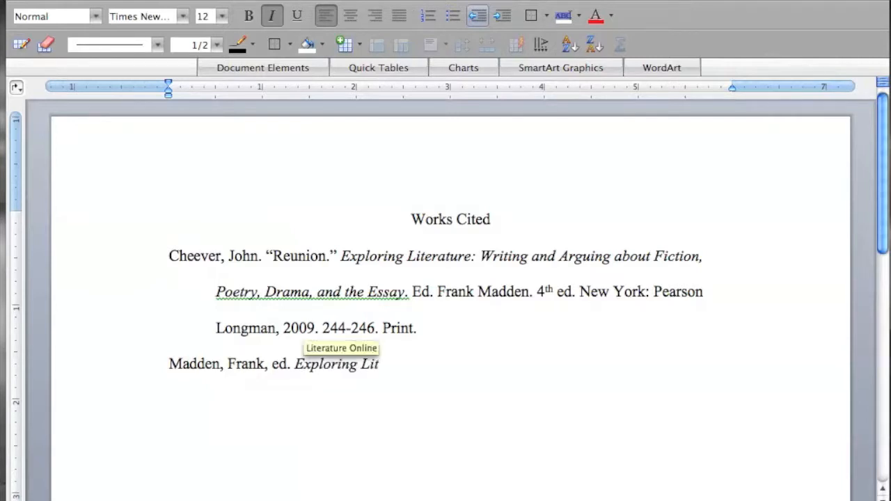
pyautogui.write('erature: Writing')
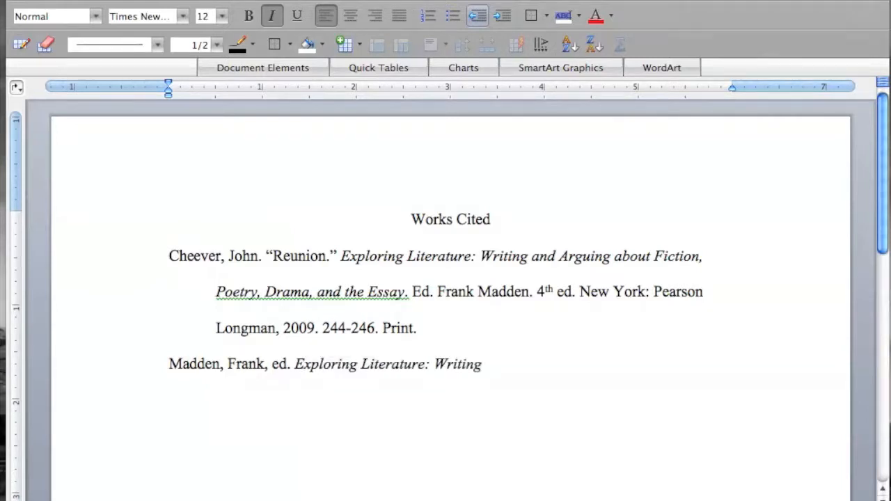
pyautogui.write(' and Arguing ab')
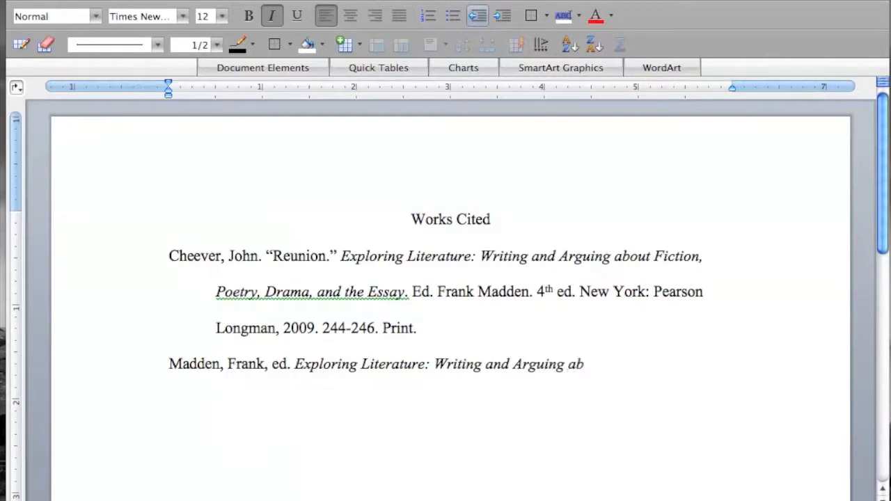
pyautogui.write('out Fiction,')
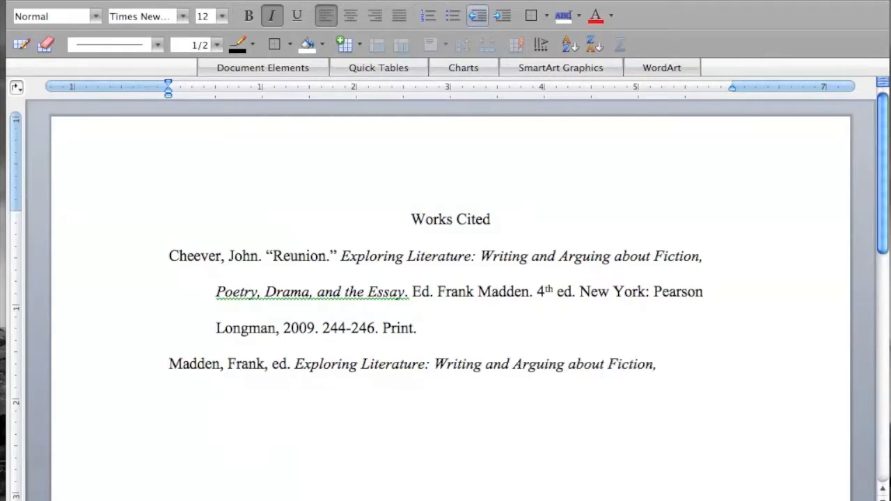
pyautogui.write(' Poetry, Dramma')
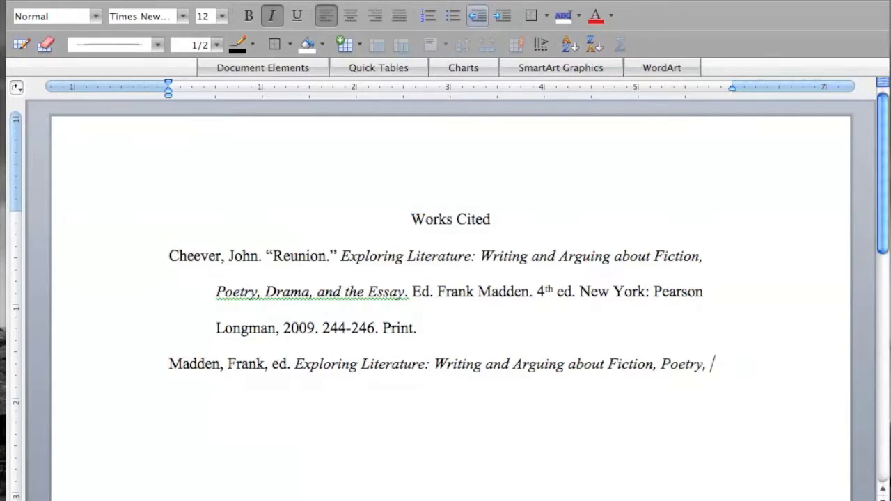
pyautogui.press('BackSpace')
pyautogui.press('BackSpace')
pyautogui.write('a, and')
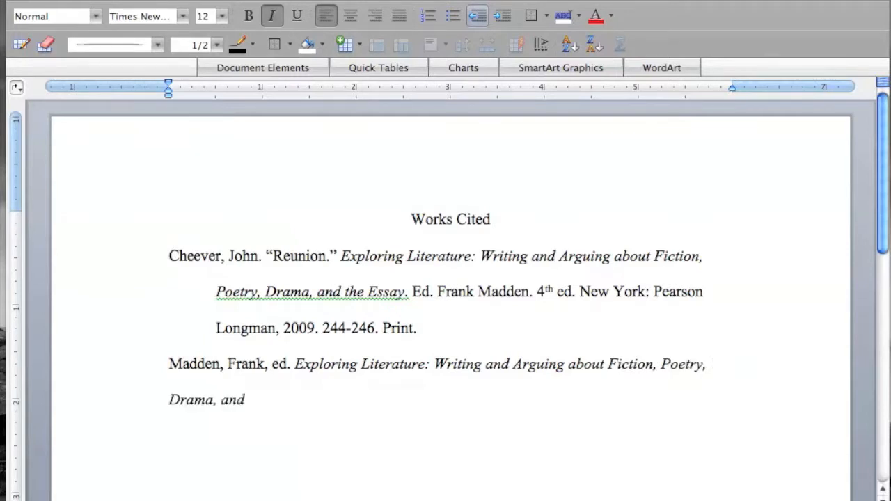
pyautogui.write(' the Essay.')
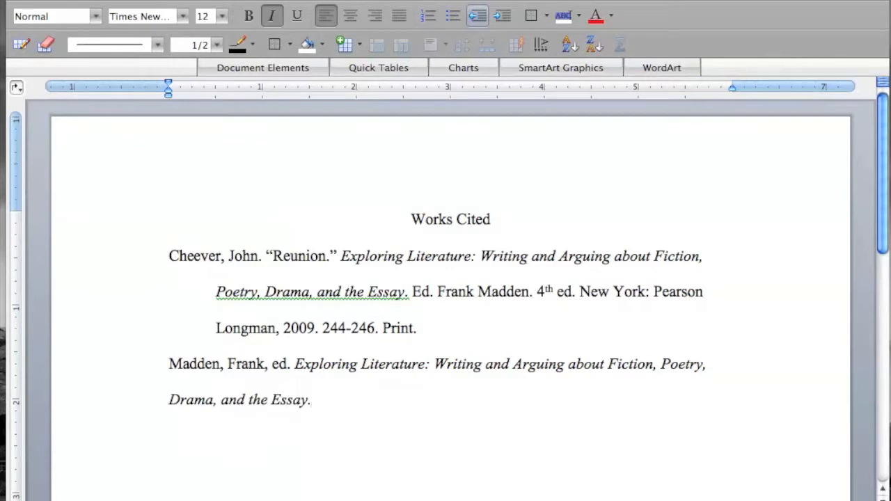
pyautogui.press('super+i')
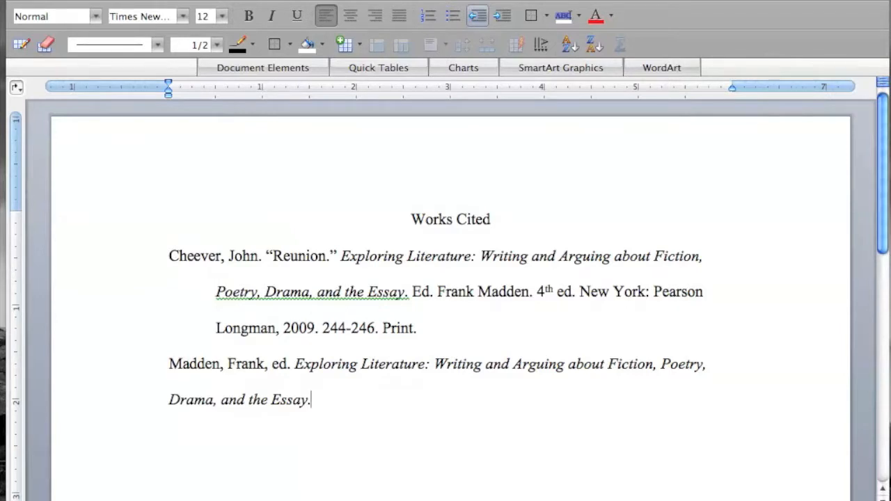
# - Finish the second entry in regular text with "New York: Pearson Longman, 2009. Print."
pyautogui.write('New York')
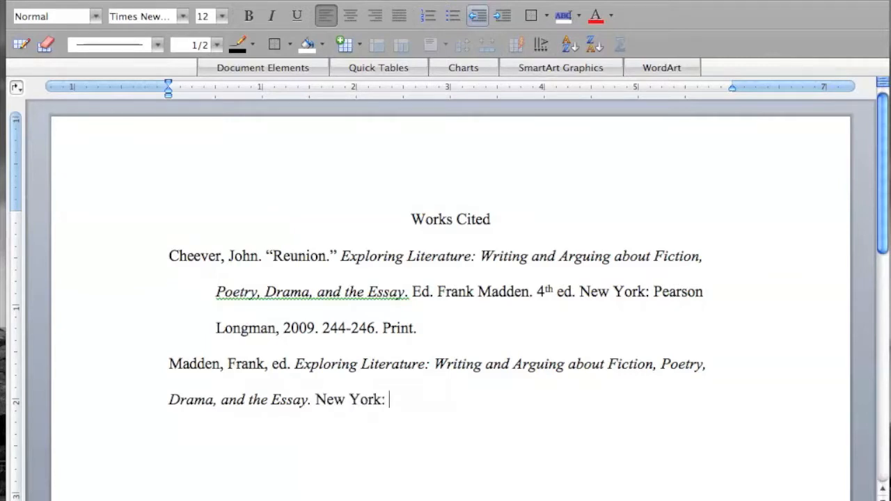
pyautogui.write(': Peasrson Logn')
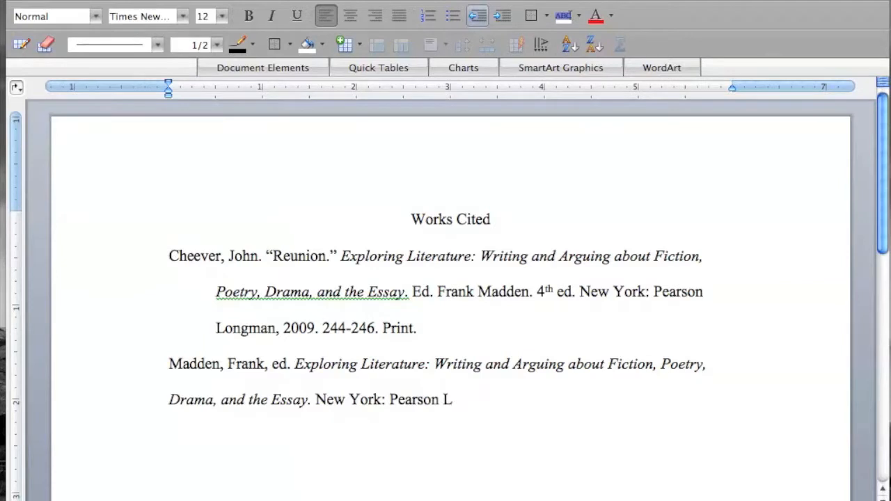
pyautogui.press('BackSpace')
pyautogui.press('BackSpace')
pyautogui.write('ngman, 2009')
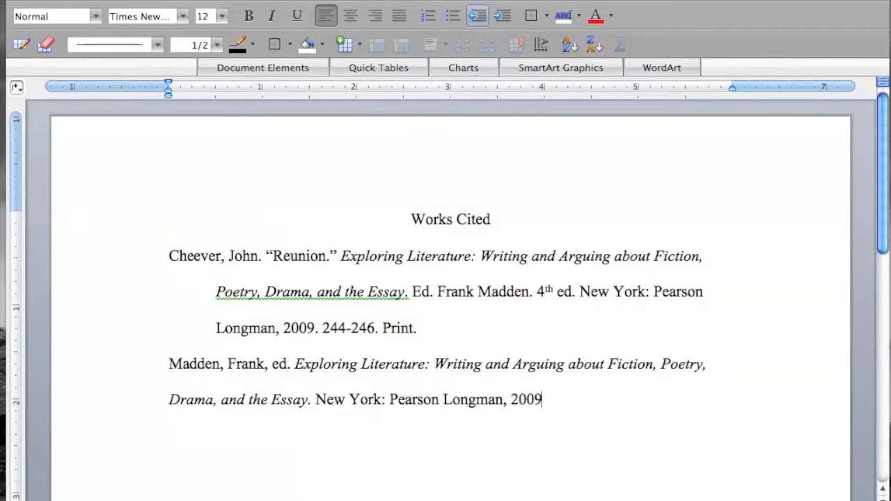
pyautogui.write('. Print.')
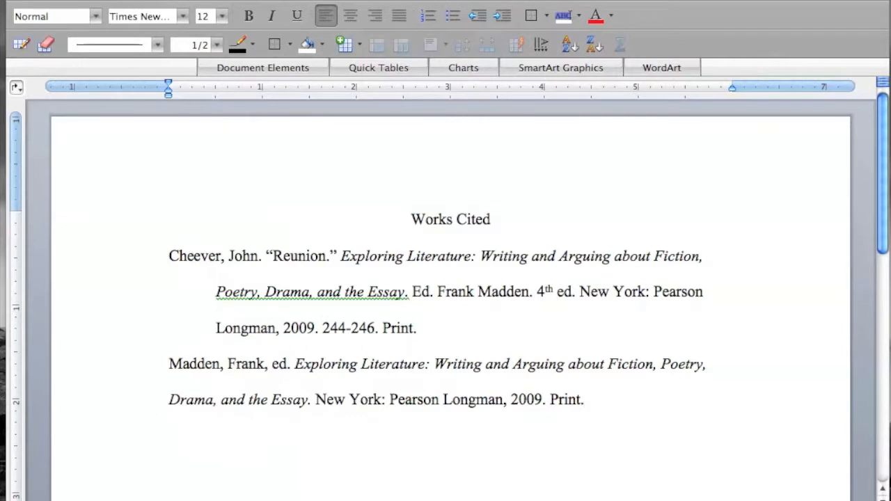
# - Indent the second entry's second line by half an inch to form a hanging indent
pyautogui.click(148, 418)
pyautogui.press('Left')
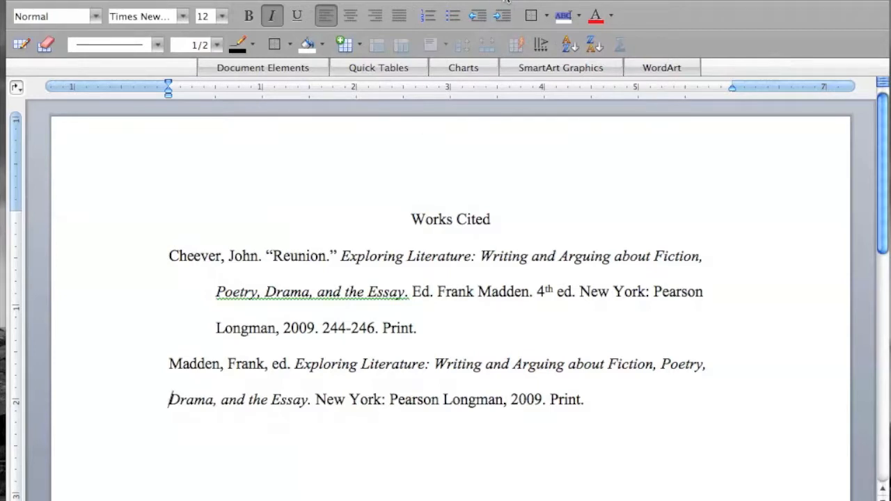
pyautogui.click(502, 15)
pyautogui.press('End')
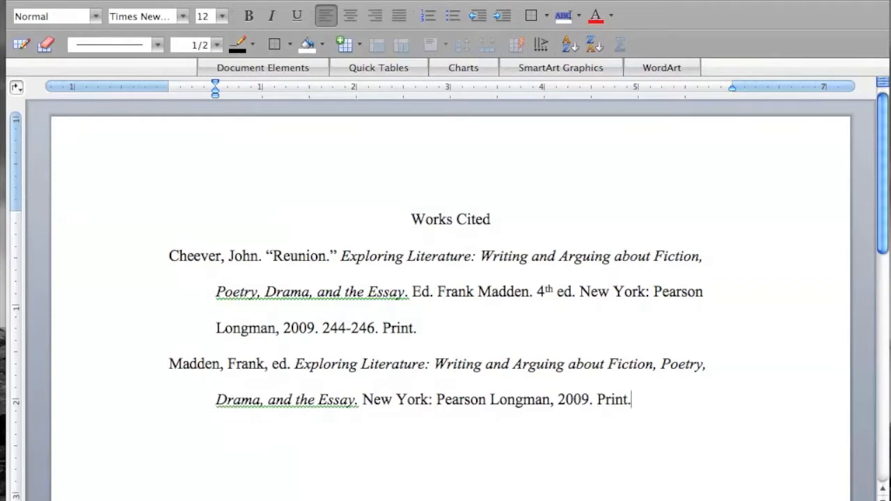
pyautogui.moveTo(169, 257); pyautogui.dragTo(209, 257)
pyautogui.moveTo(169, 364); pyautogui.dragTo(220, 364)
pyautogui.click(216, 400)
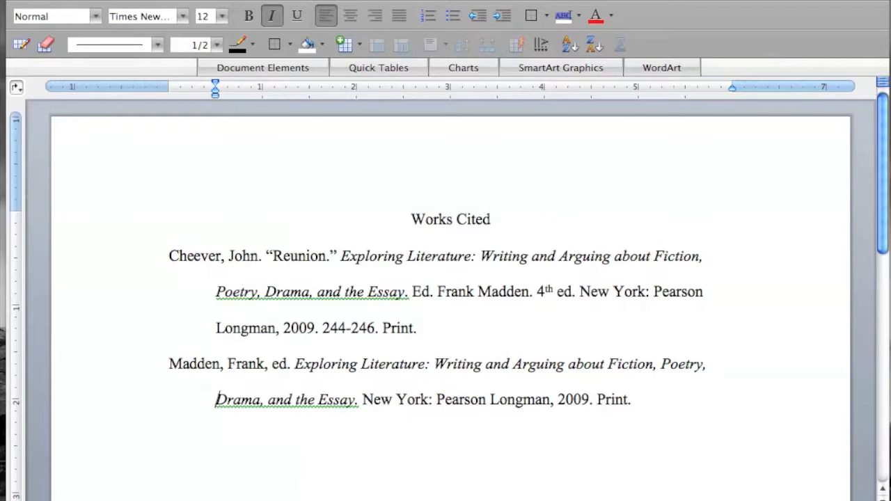
# - Add an empty, non-italic line flush with the margin below the second entry and minimize the document window
pyautogui.click(631, 399)
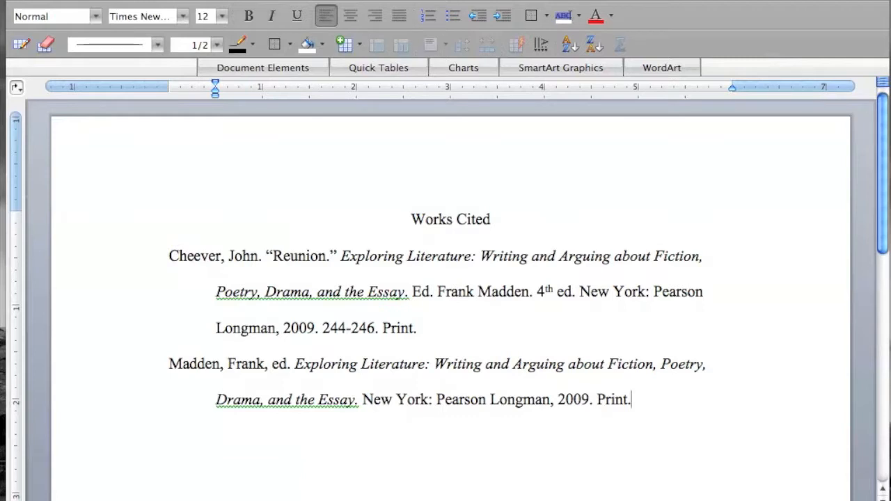
pyautogui.press('Return')
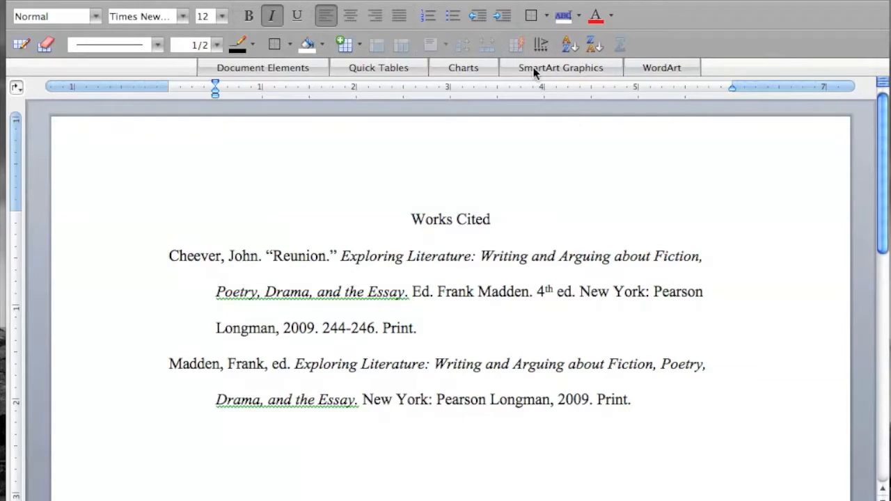
pyautogui.click(477, 16)
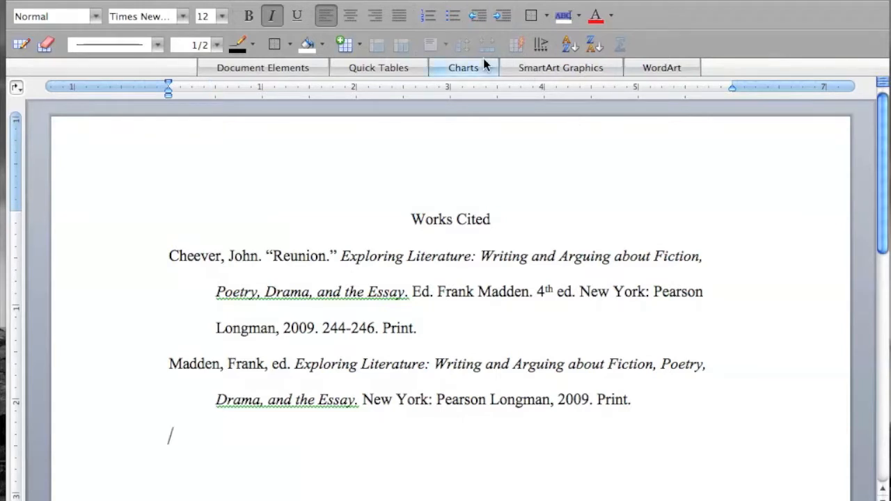
pyautogui.press('super+i')
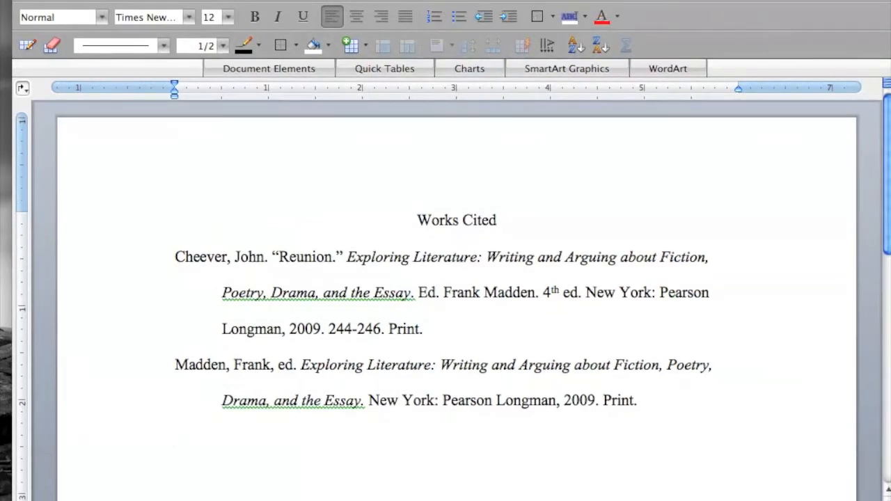
pyautogui.press('super+m')
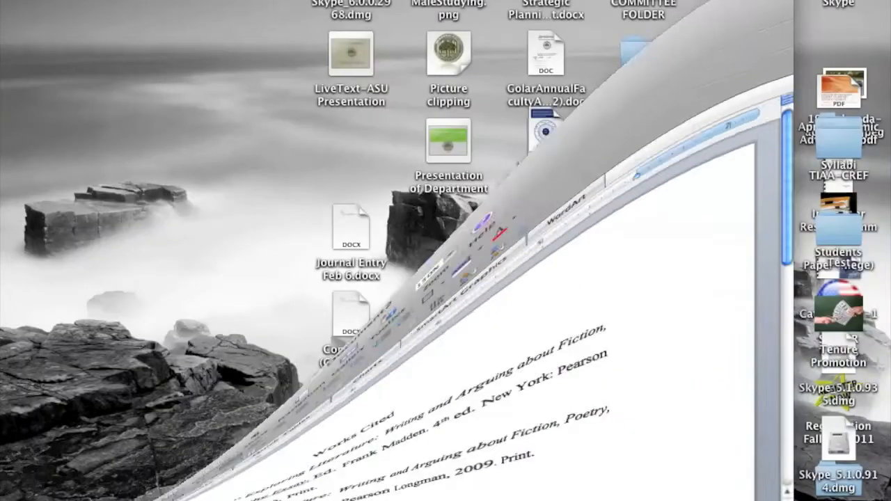